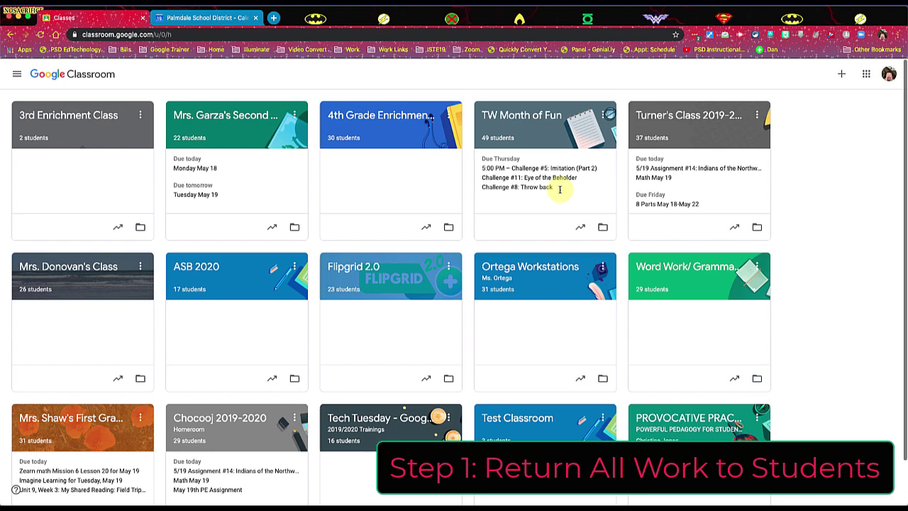
Filter the To-do review list to show only 3rd Enrichment Class assignments.
{"action": "scroll", "coordinate": [560, 193], "scroll_direction": "down", "scroll_amount": 1}
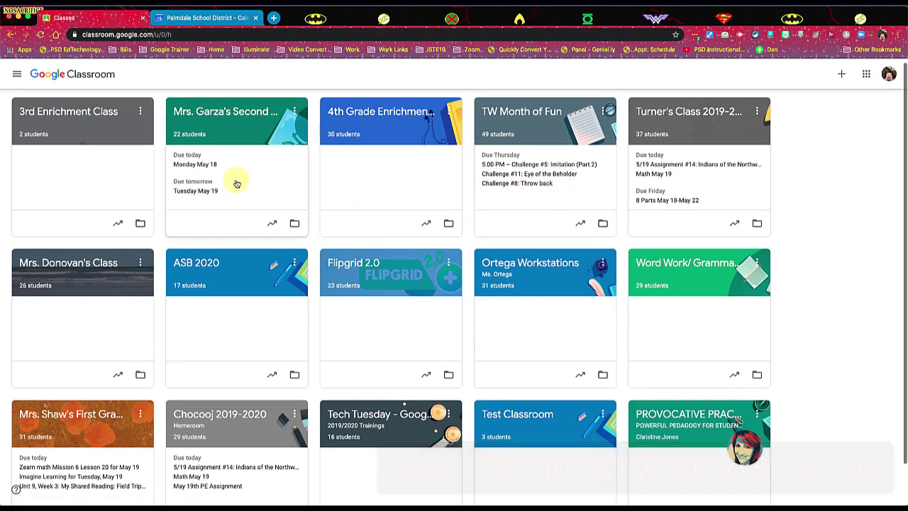
{"action": "left_click", "coordinate": [14, 73]}
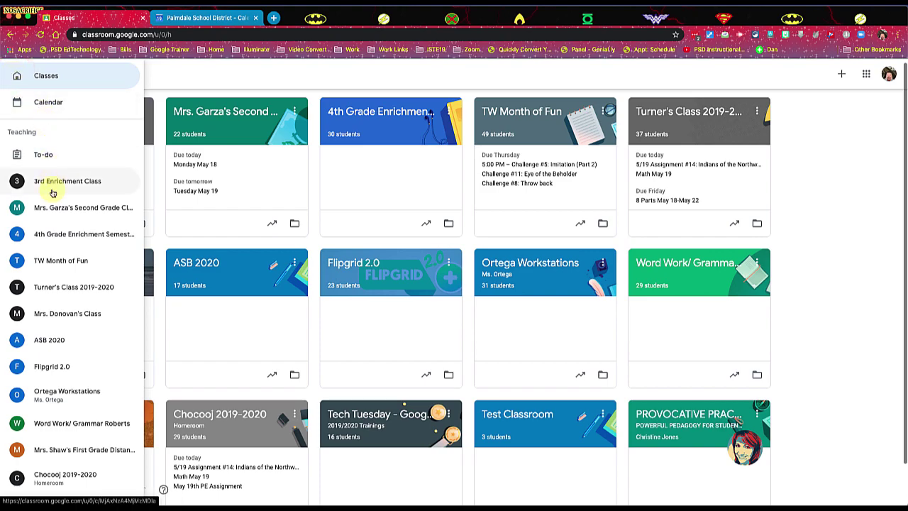
{"action": "left_click", "coordinate": [43, 153]}
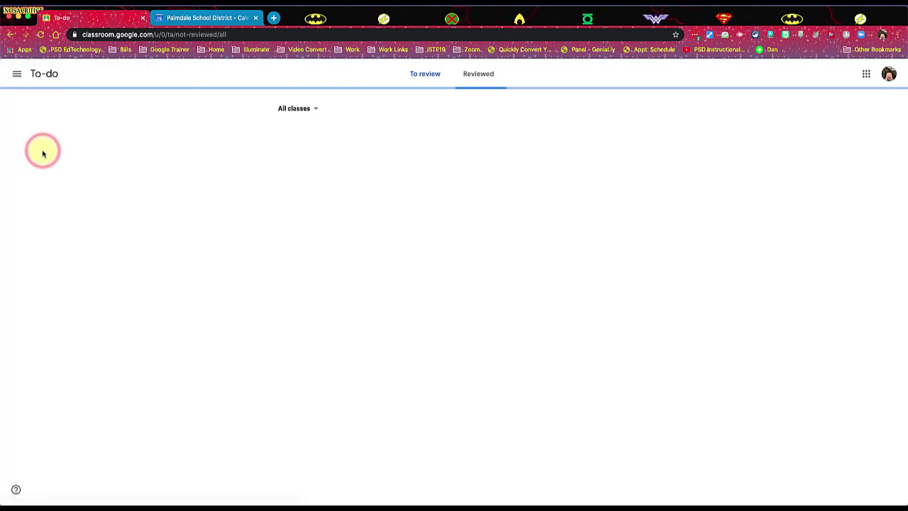
{"action": "left_click", "coordinate": [299, 109]}
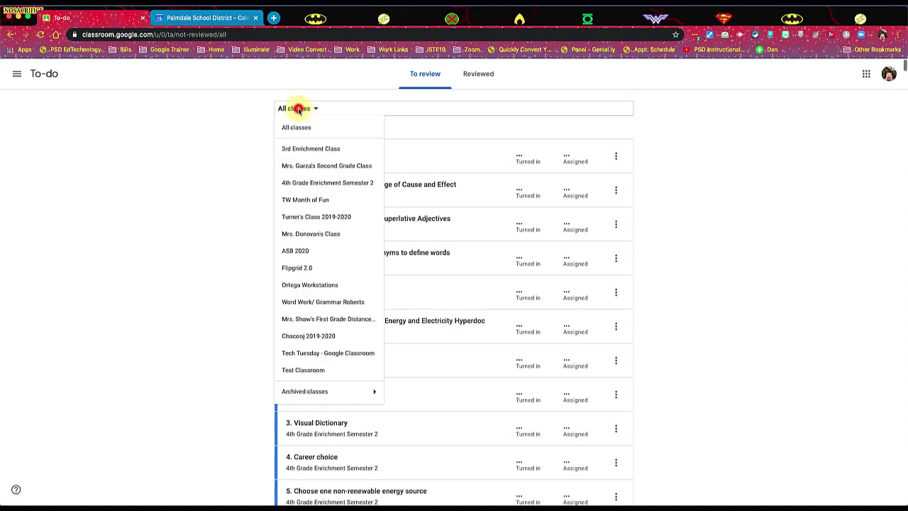
{"action": "left_click", "coordinate": [305, 150]}
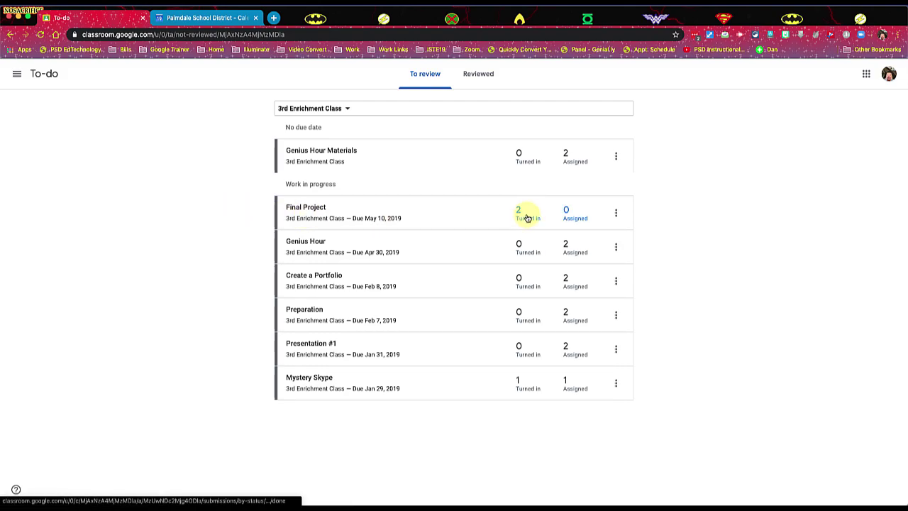
Return the Final Project work to both students who turned it in.
{"action": "left_click", "coordinate": [518, 213]}
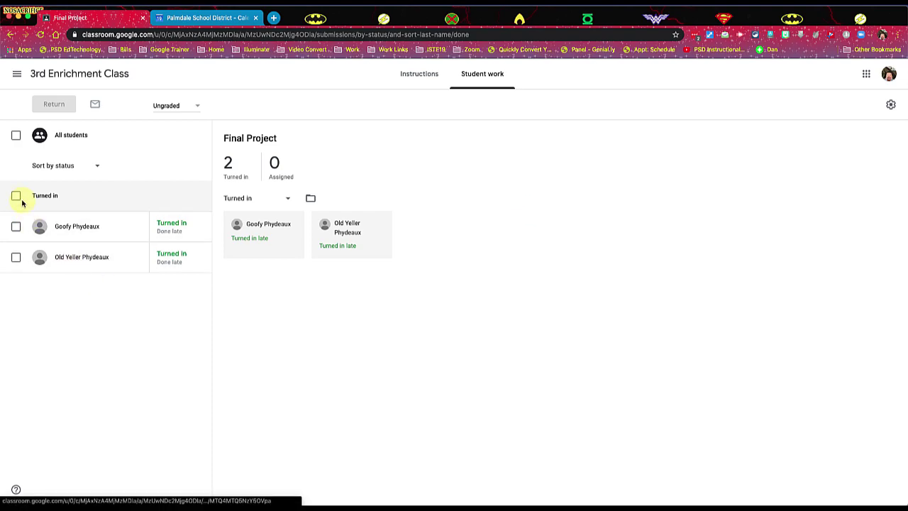
{"action": "left_click", "coordinate": [16, 196]}
{"action": "left_click", "coordinate": [49, 104]}
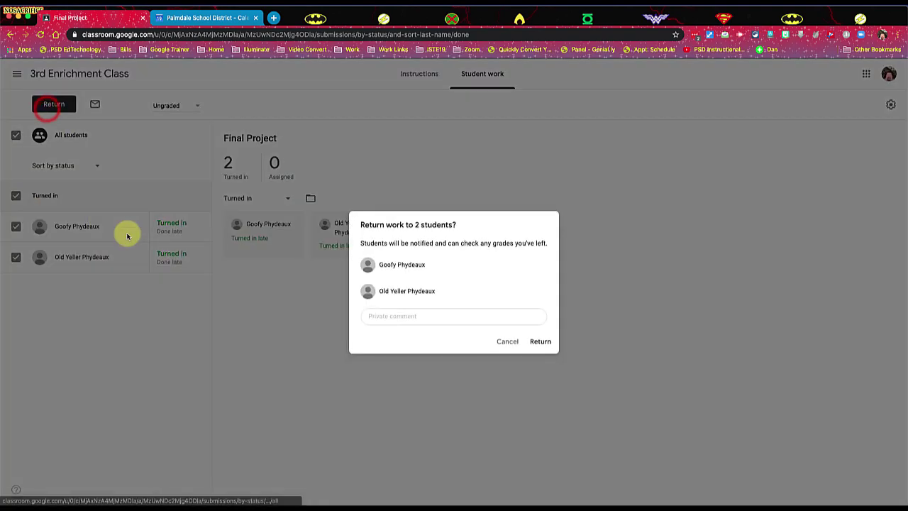
{"action": "left_click", "coordinate": [540, 344]}
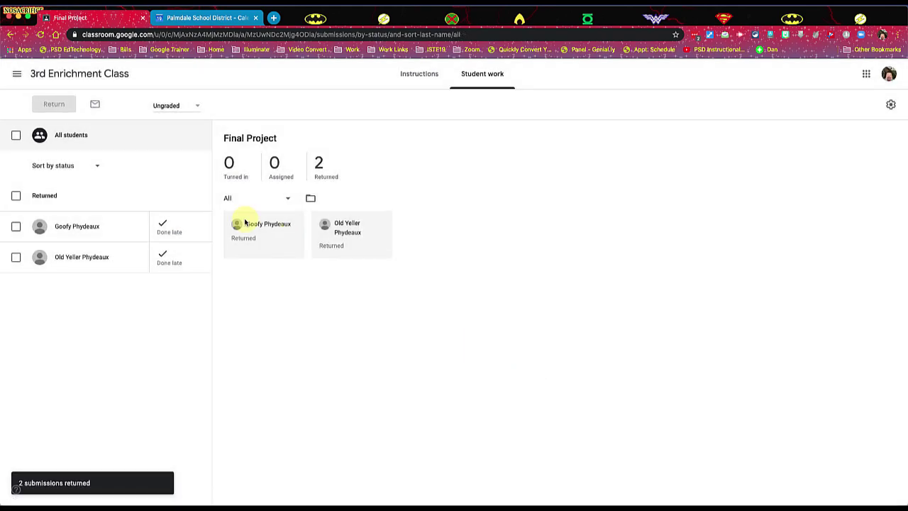
Go back to the To-do review list and open its class filter.
{"action": "right_click", "coordinate": [13, 37]}
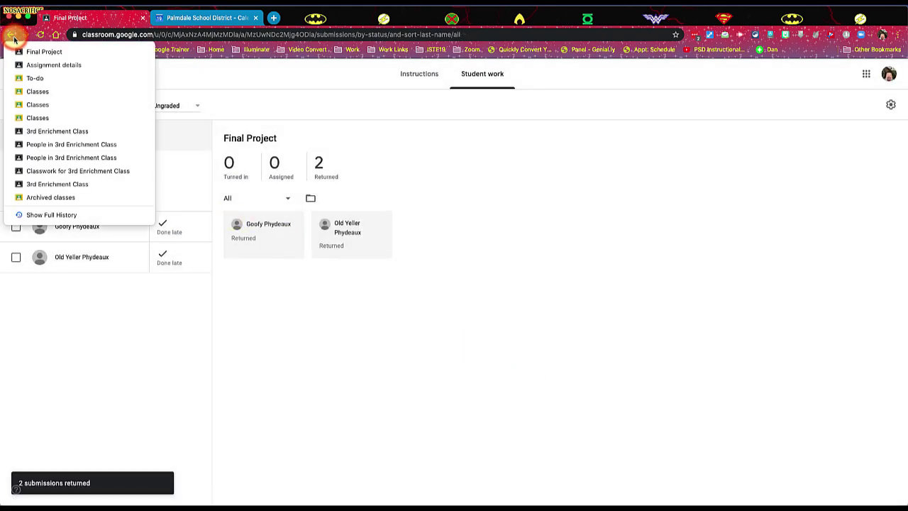
{"action": "left_click", "coordinate": [16, 78]}
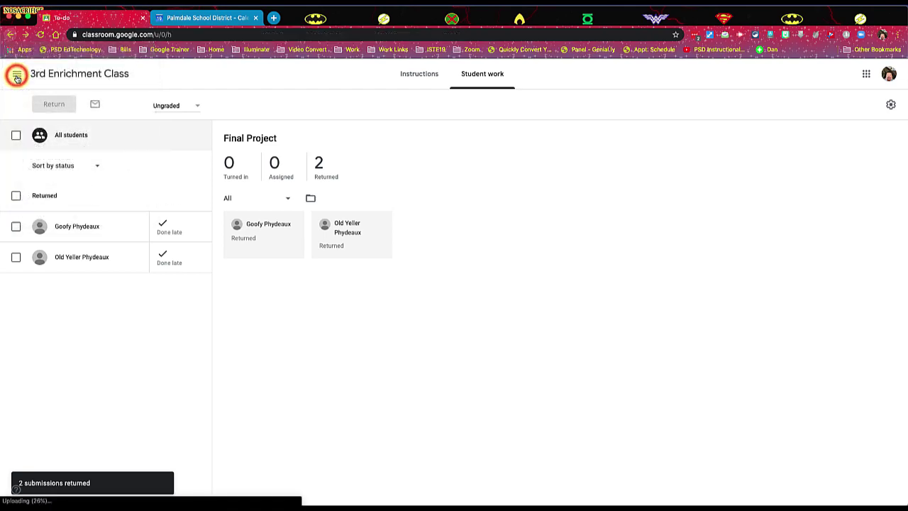
{"action": "left_click", "coordinate": [16, 75]}
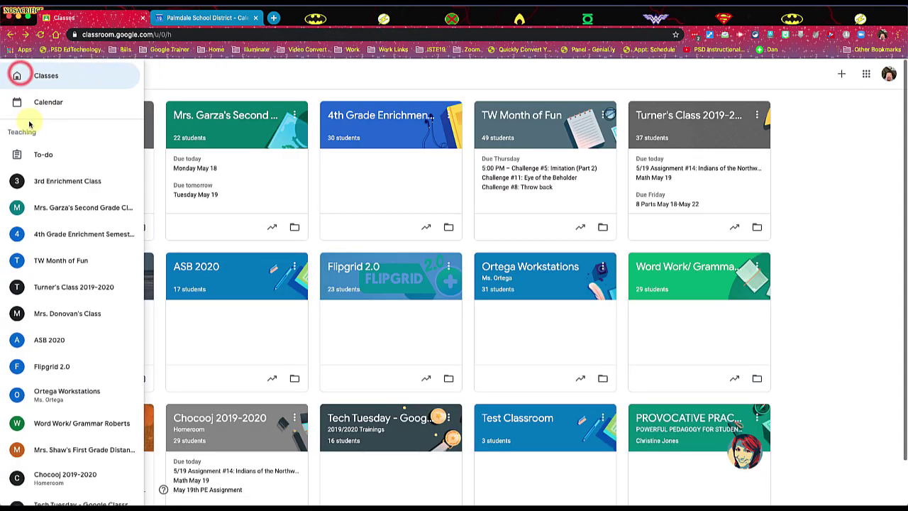
{"action": "left_click", "coordinate": [28, 154]}
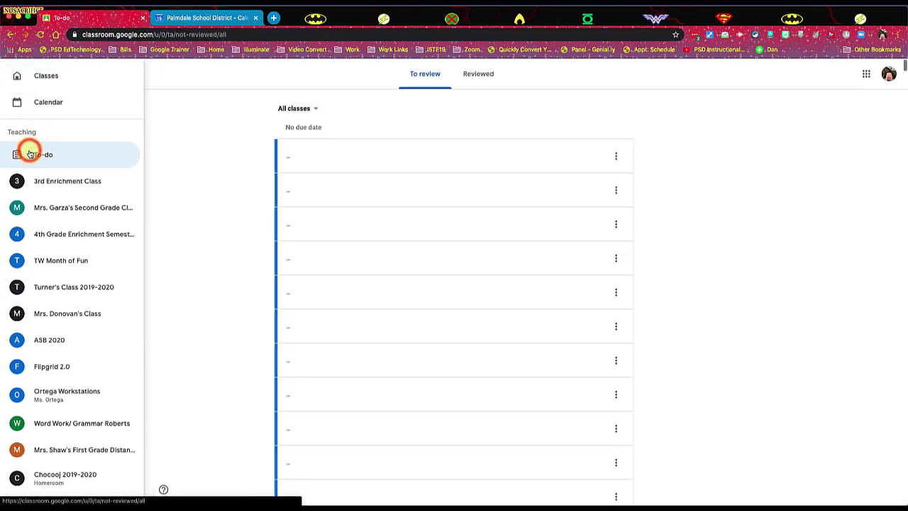
{"action": "left_click", "coordinate": [306, 110]}
Filter to 3rd Enrichment Class and return the one turned-in Mystery Skype submission.
{"action": "left_click", "coordinate": [302, 147]}
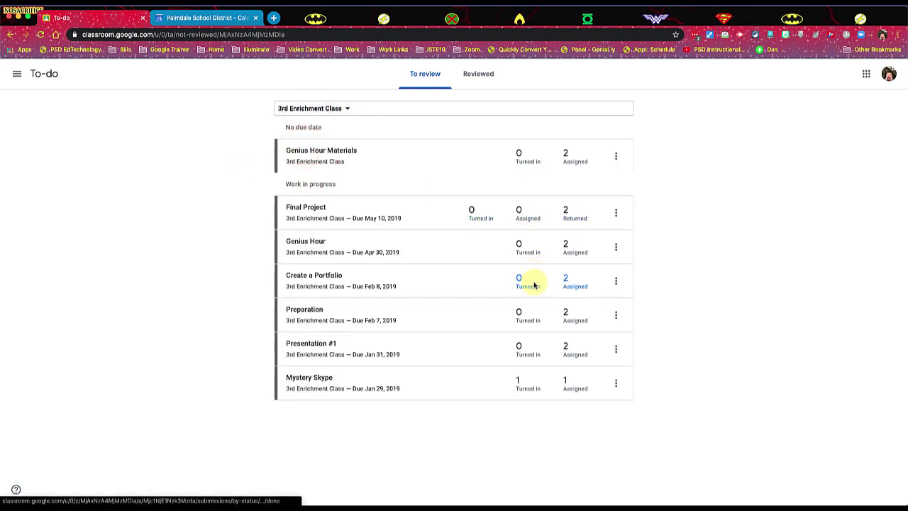
{"action": "left_click", "coordinate": [524, 383]}
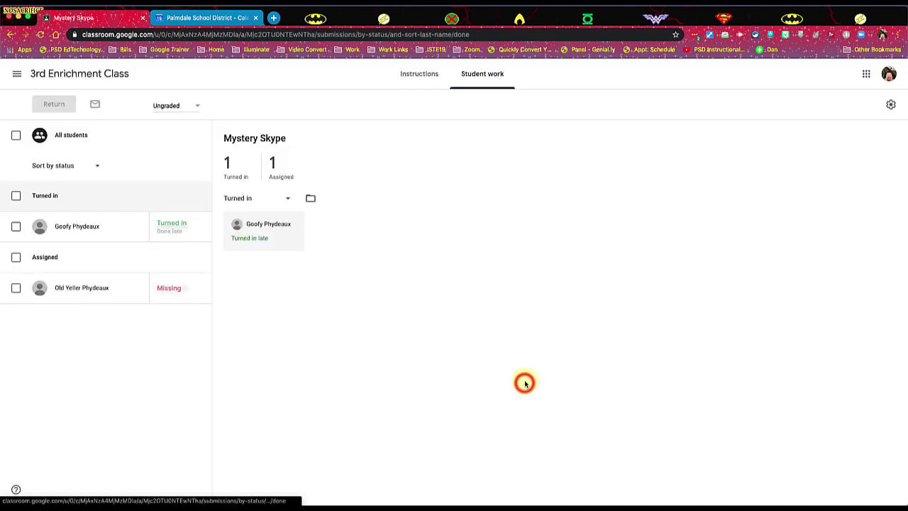
{"action": "left_click", "coordinate": [15, 228]}
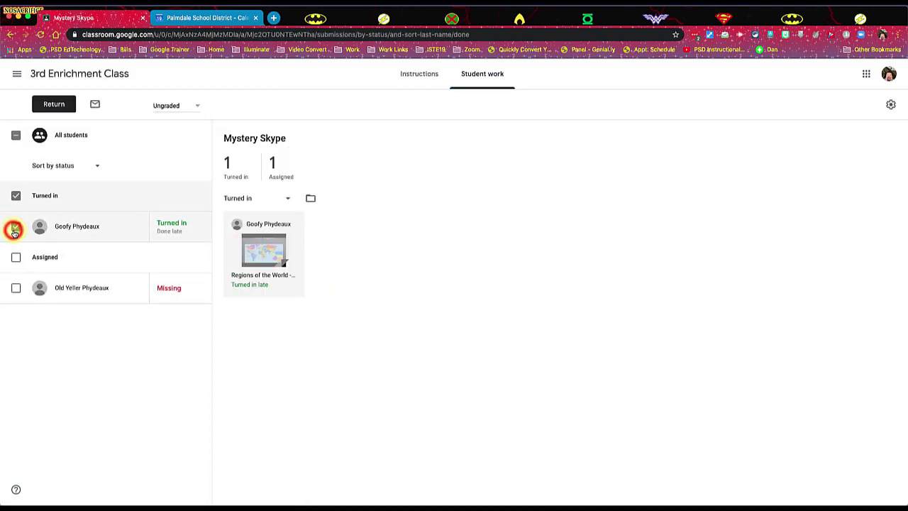
{"action": "left_click", "coordinate": [54, 104]}
{"action": "left_click", "coordinate": [537, 329]}
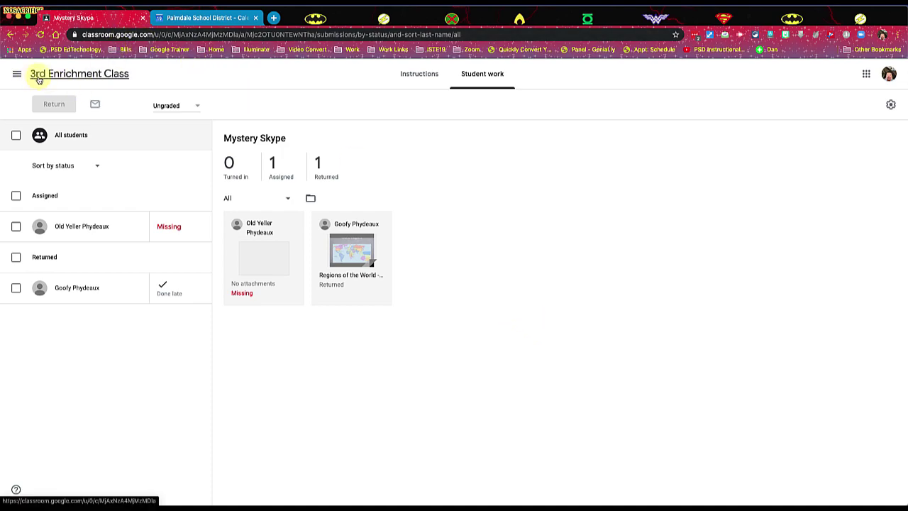
Select all students on the 3rd Enrichment Class People page and remove them.
{"action": "left_click", "coordinate": [75, 74]}
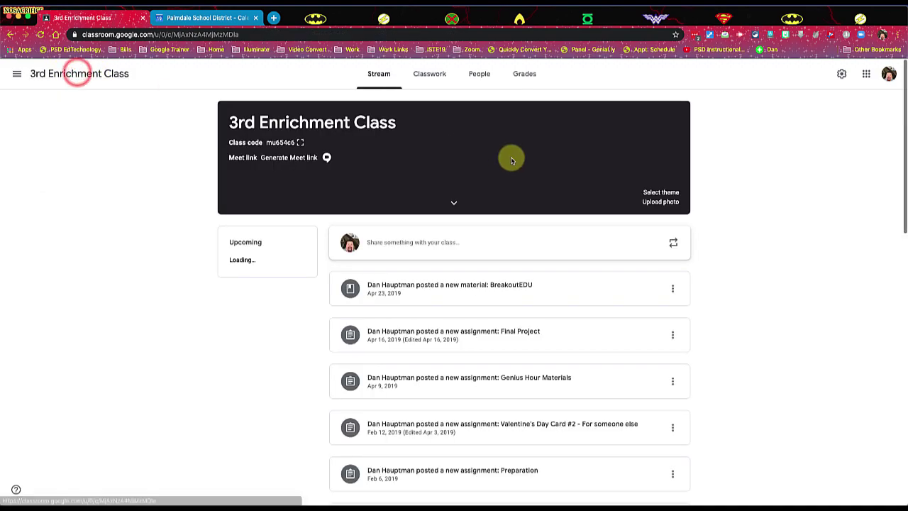
{"action": "left_click", "coordinate": [479, 75]}
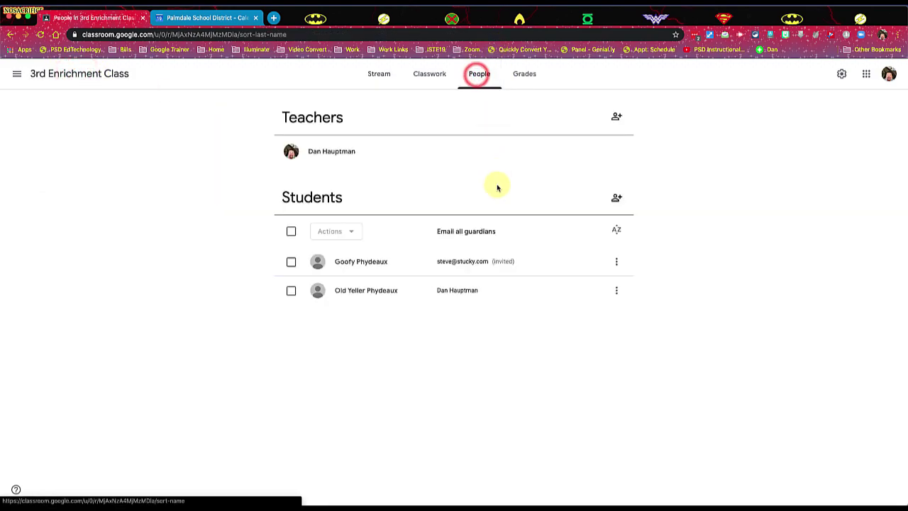
{"action": "left_click", "coordinate": [293, 235]}
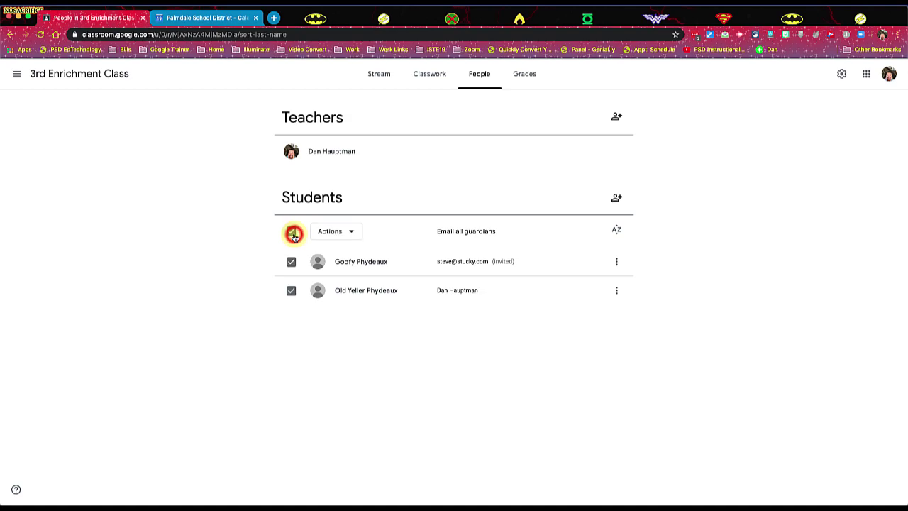
{"action": "left_click", "coordinate": [352, 231]}
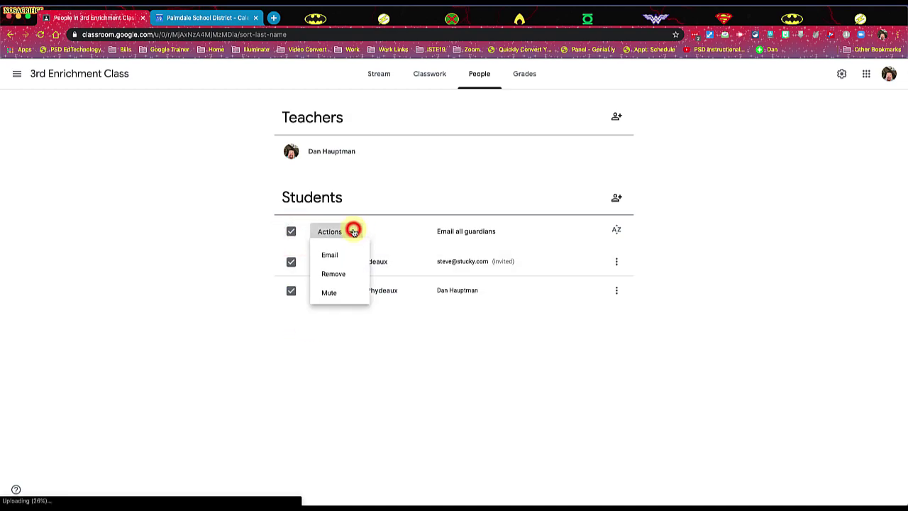
{"action": "left_click", "coordinate": [349, 274]}
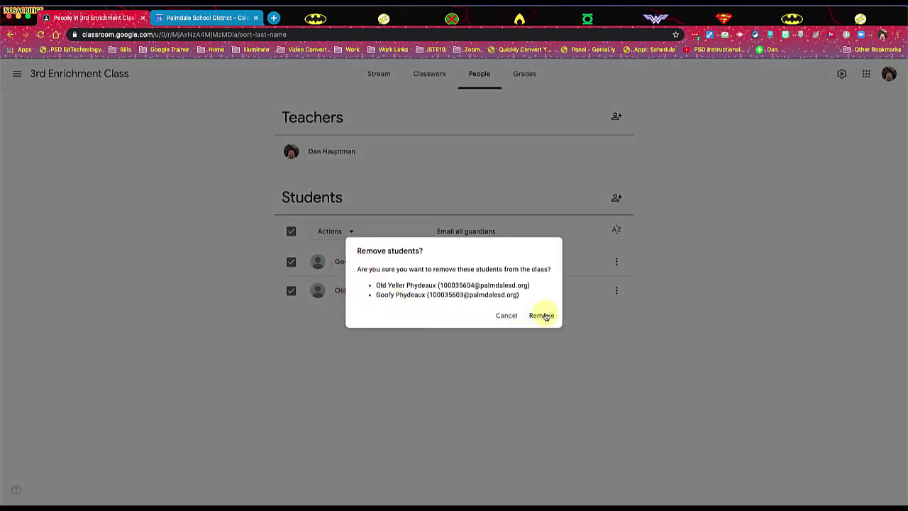
{"action": "left_click", "coordinate": [543, 316]}
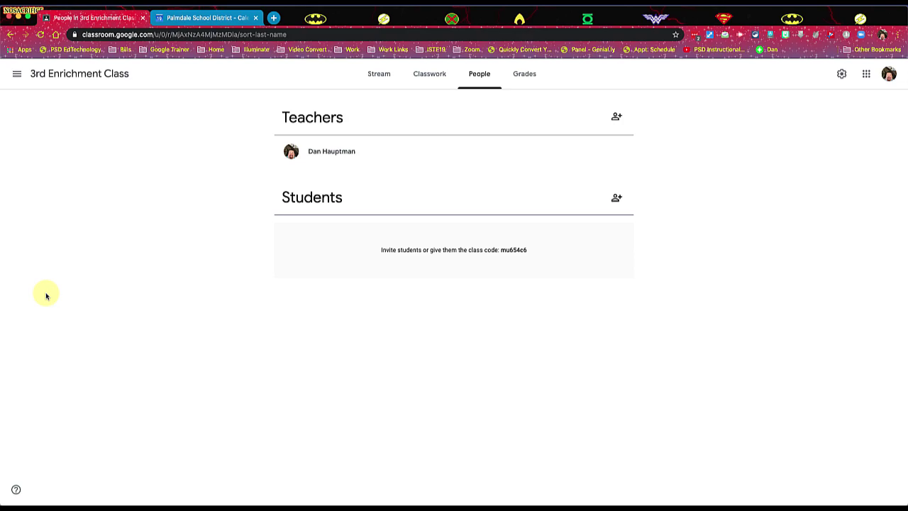
Return to the Classes grid and show the 3rd Enrichment Class card's options menu.
{"action": "left_click", "coordinate": [17, 74]}
{"action": "left_click", "coordinate": [41, 78]}
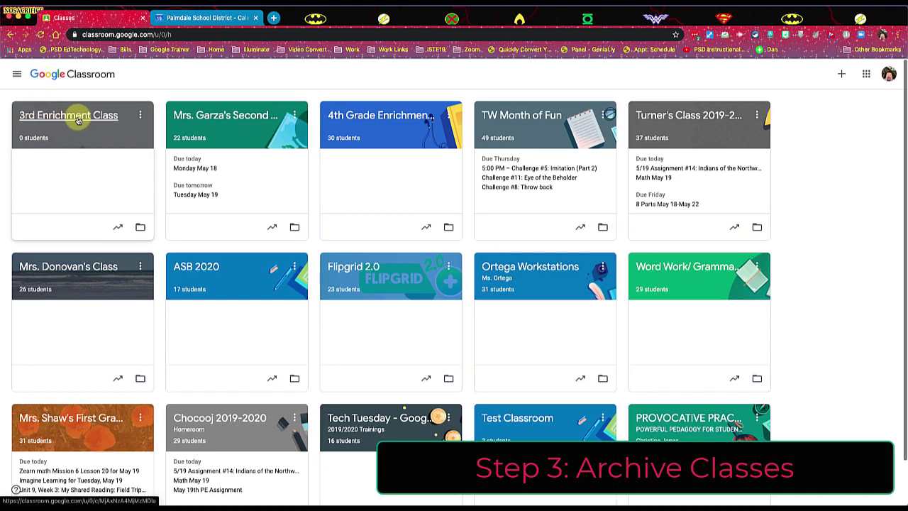
{"action": "left_click", "coordinate": [139, 115]}
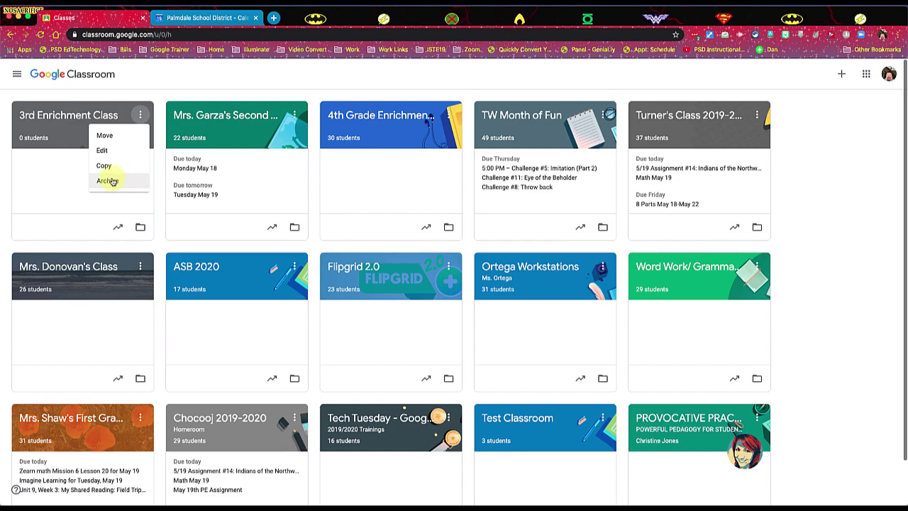
Archive the 3rd Enrichment Class.
{"action": "left_click", "coordinate": [111, 181]}
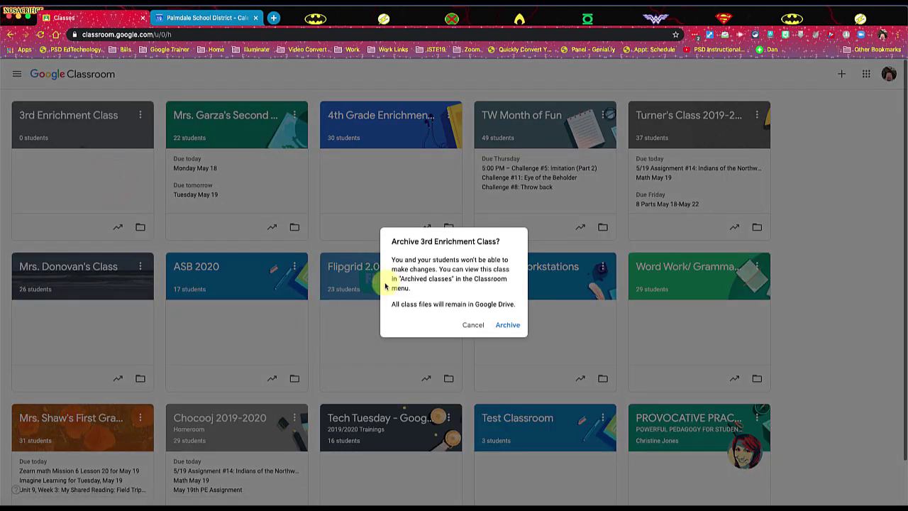
{"action": "left_click", "coordinate": [504, 327]}
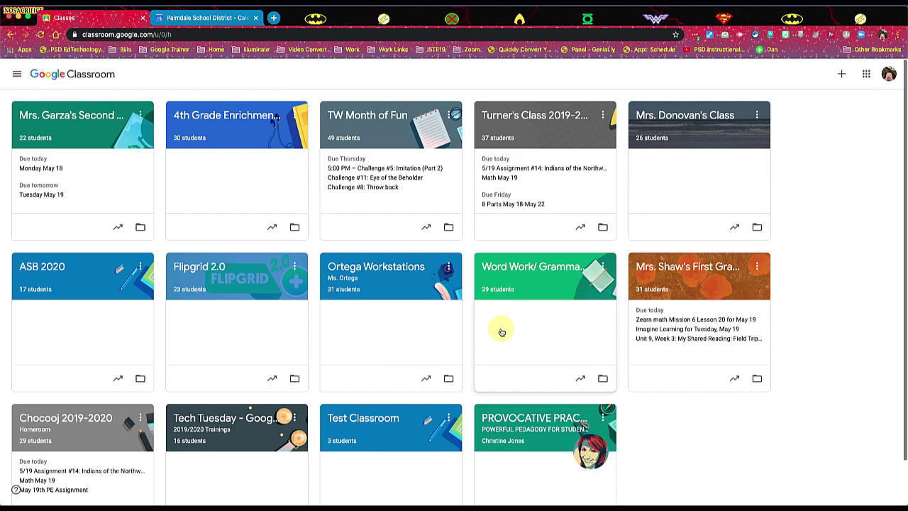
{"action": "scroll", "coordinate": [502, 332], "scroll_direction": "down", "scroll_amount": 1}
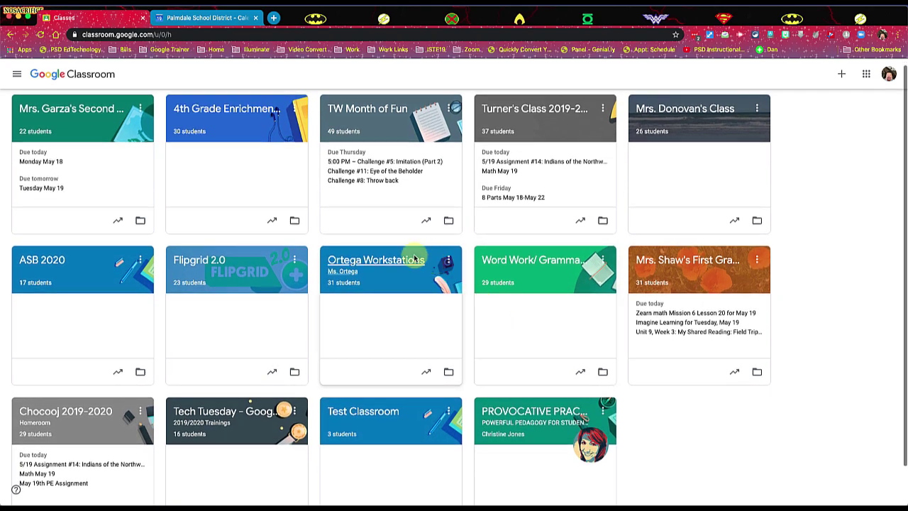
Open the Archived classes list to see 3rd Enrichment Class there.
{"action": "left_click", "coordinate": [17, 76]}
{"action": "scroll", "coordinate": [40, 291], "scroll_direction": "down", "scroll_amount": 5}
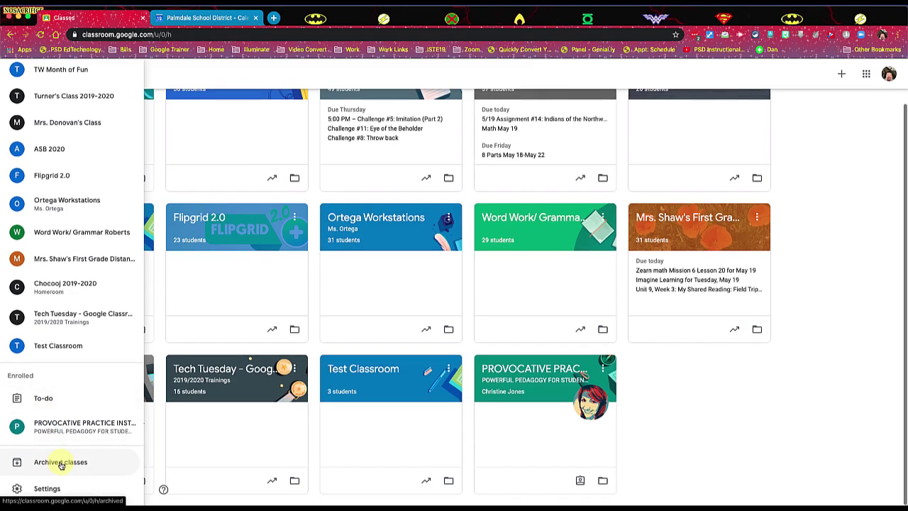
{"action": "left_click", "coordinate": [52, 461]}
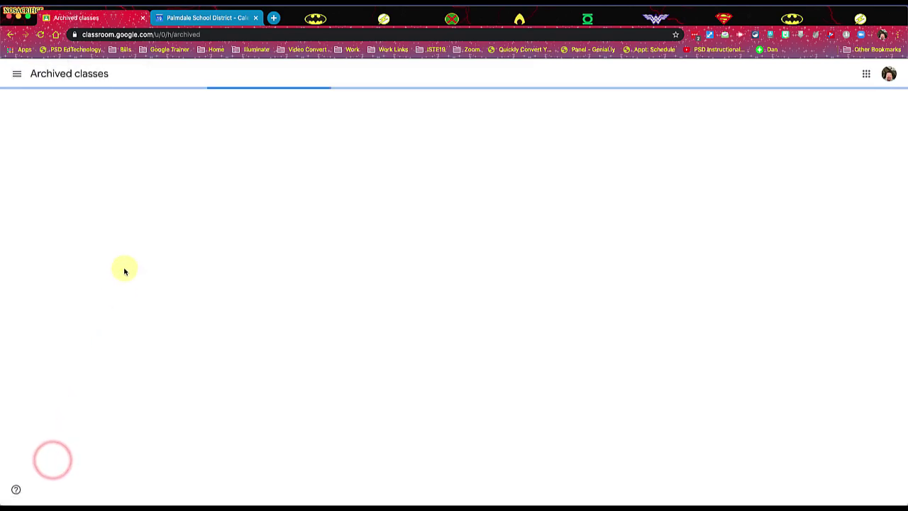
{"action": "scroll", "coordinate": [172, 213], "scroll_direction": "down", "scroll_amount": 2}
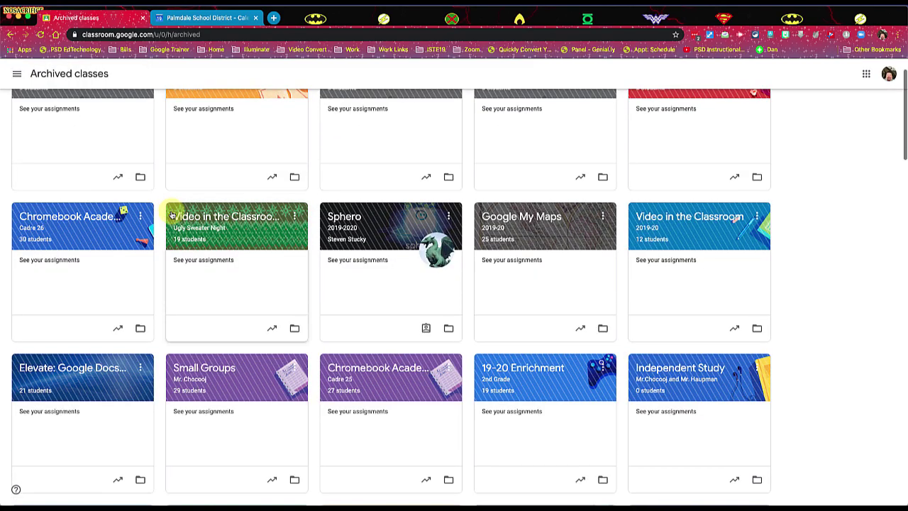
{"action": "scroll", "coordinate": [172, 215], "scroll_direction": "down", "scroll_amount": 8}
{"action": "scroll", "coordinate": [171, 215], "scroll_direction": "up", "scroll_amount": 5}
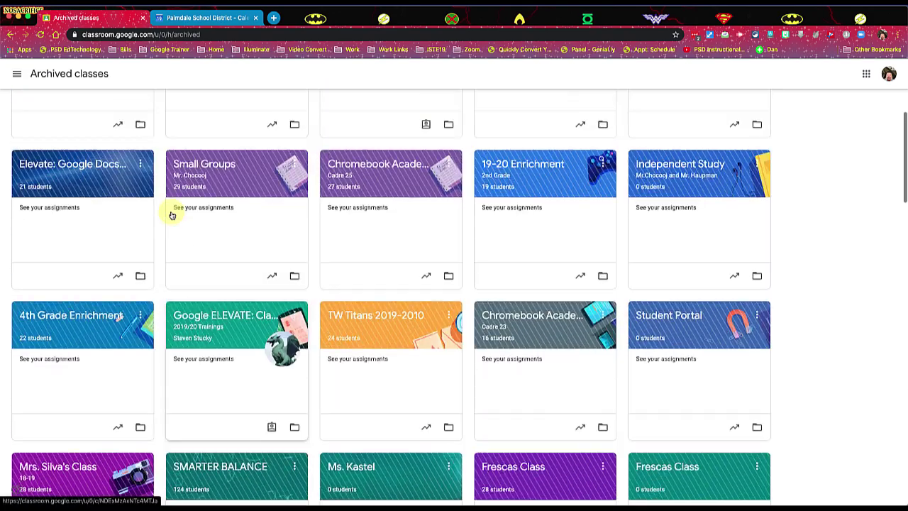
{"action": "scroll", "coordinate": [172, 215], "scroll_direction": "up", "scroll_amount": 5}
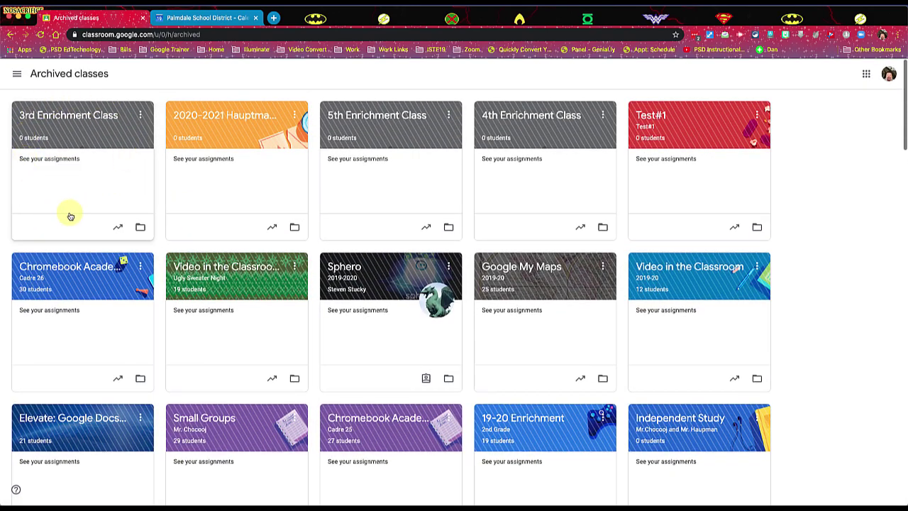
Open the archived class's Classwork and expand then collapse the Build a Snowman assignment.
{"action": "left_click", "coordinate": [76, 114]}
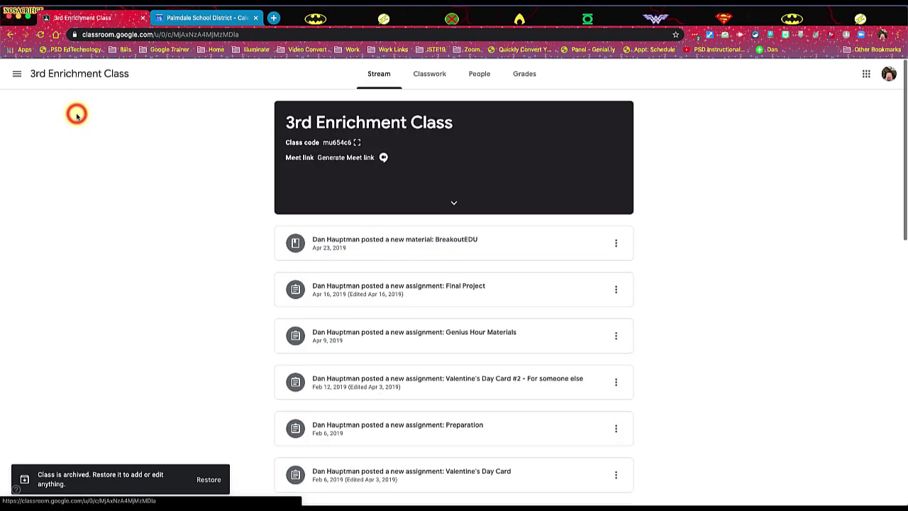
{"action": "left_click", "coordinate": [425, 74]}
{"action": "left_click", "coordinate": [348, 241]}
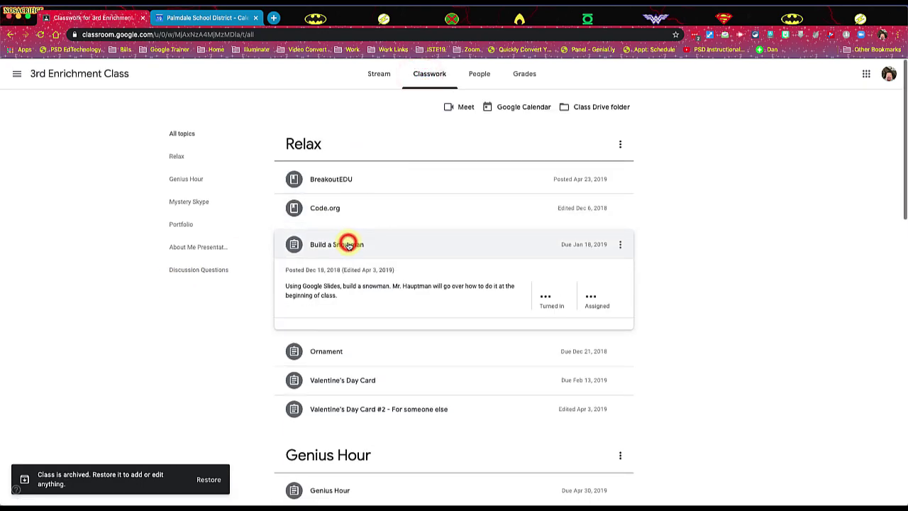
{"action": "left_click", "coordinate": [348, 240]}
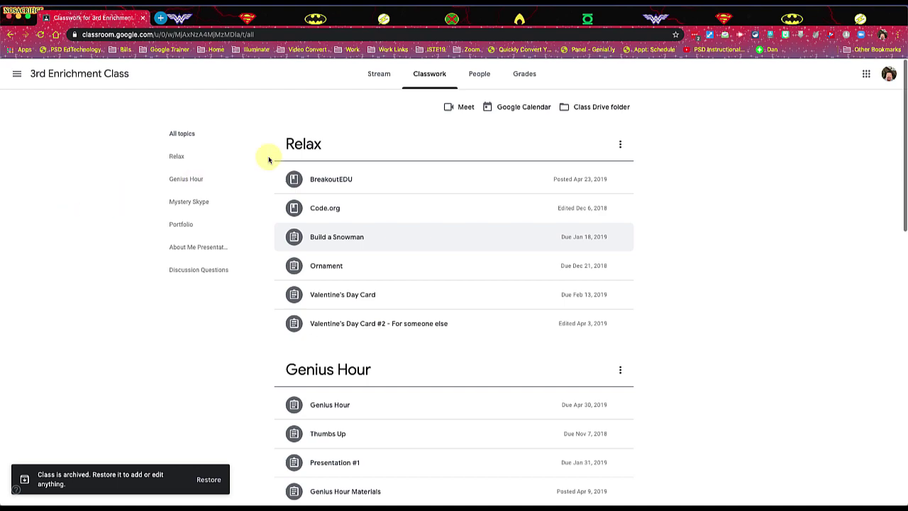
Open Google Calendar and remove the 3rd Enrichment Class calendar from My calendars.
{"action": "left_click", "coordinate": [521, 108]}
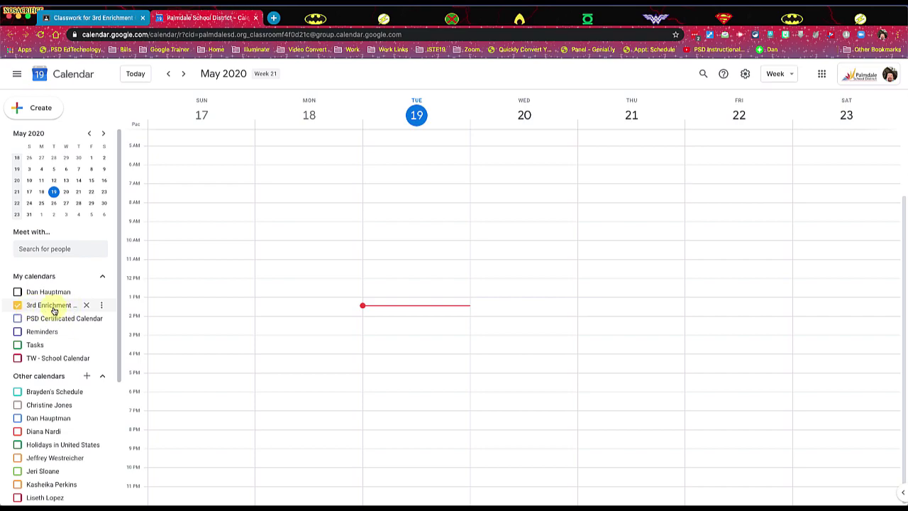
{"action": "left_click", "coordinate": [87, 307]}
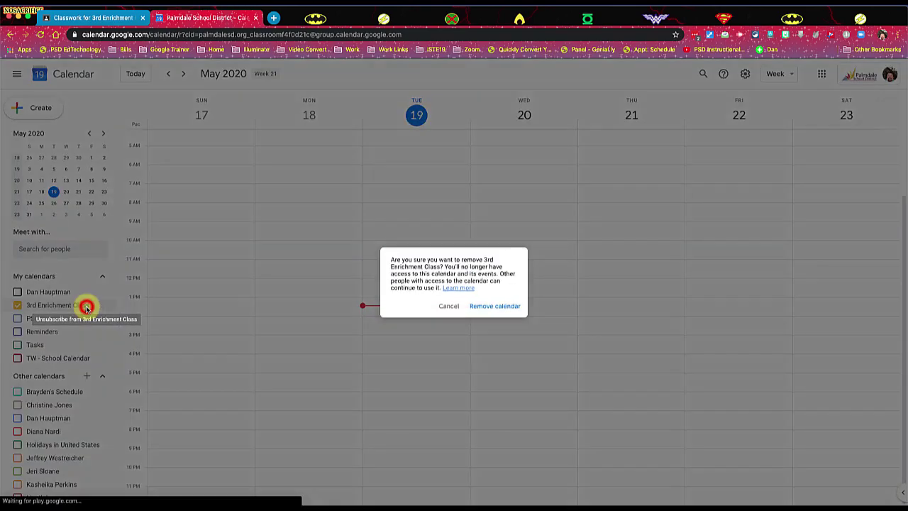
{"action": "left_click", "coordinate": [486, 308]}
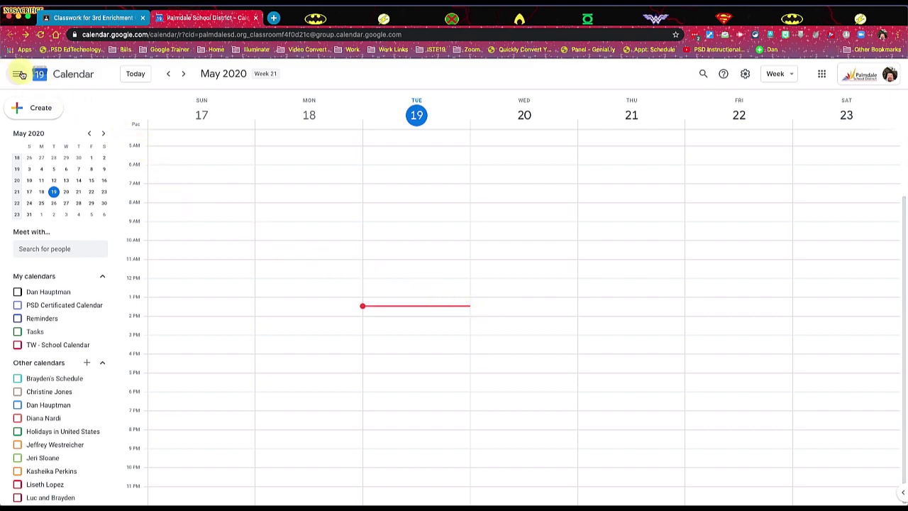
Close Google Calendar and go back to the main Classes grid.
{"action": "left_click", "coordinate": [257, 19]}
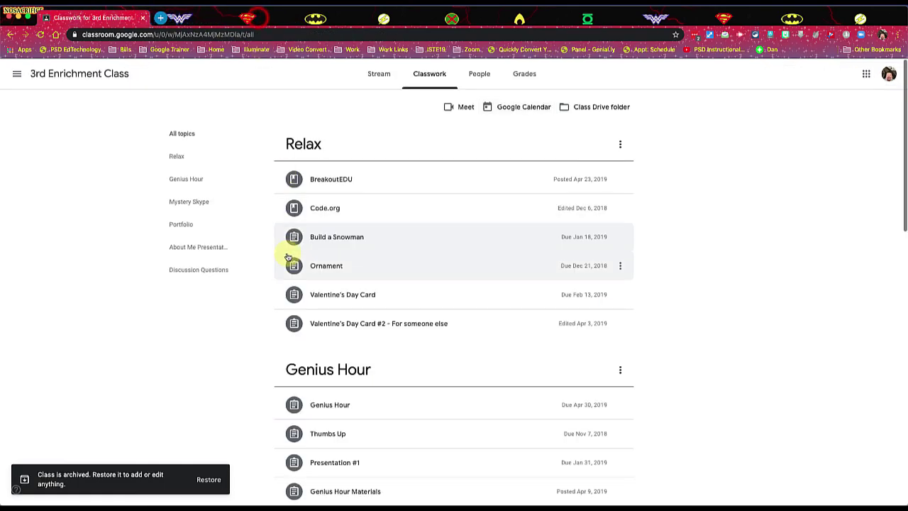
{"action": "left_click", "coordinate": [16, 73]}
{"action": "left_click", "coordinate": [57, 83]}
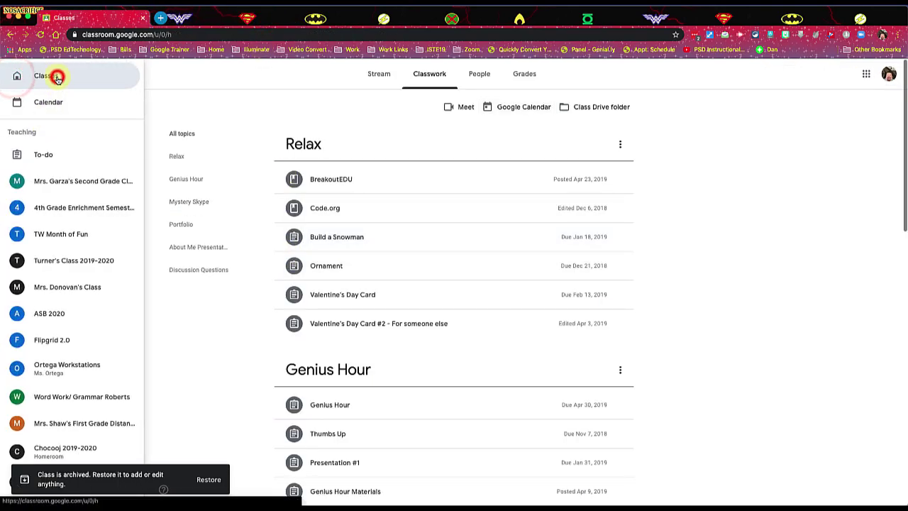
{"action": "scroll", "coordinate": [265, 201], "scroll_direction": "up", "scroll_amount": 1}
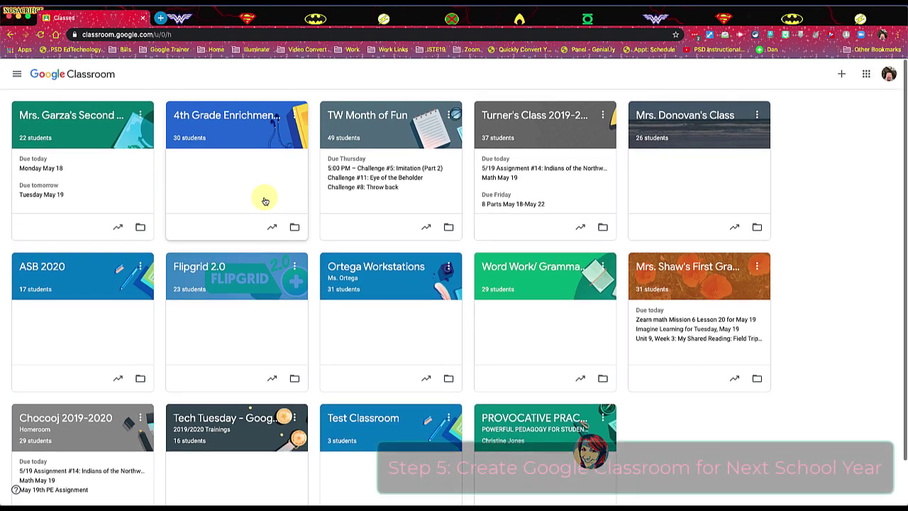
Create a new class named 'New Classroom for Next'.
{"action": "left_click", "coordinate": [841, 73]}
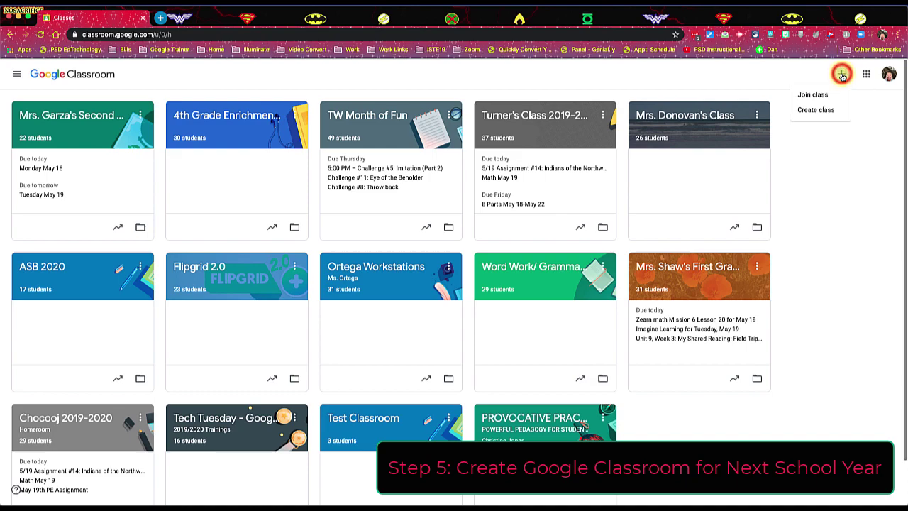
{"action": "left_click", "coordinate": [822, 110]}
{"action": "type", "text": "New Class"}
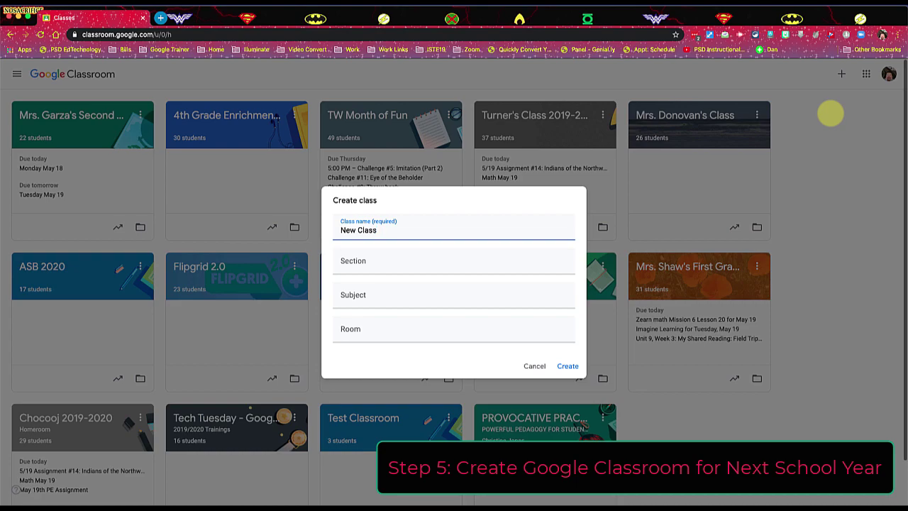
{"action": "type", "text": "room for Next"}
{"action": "left_click", "coordinate": [568, 370]}
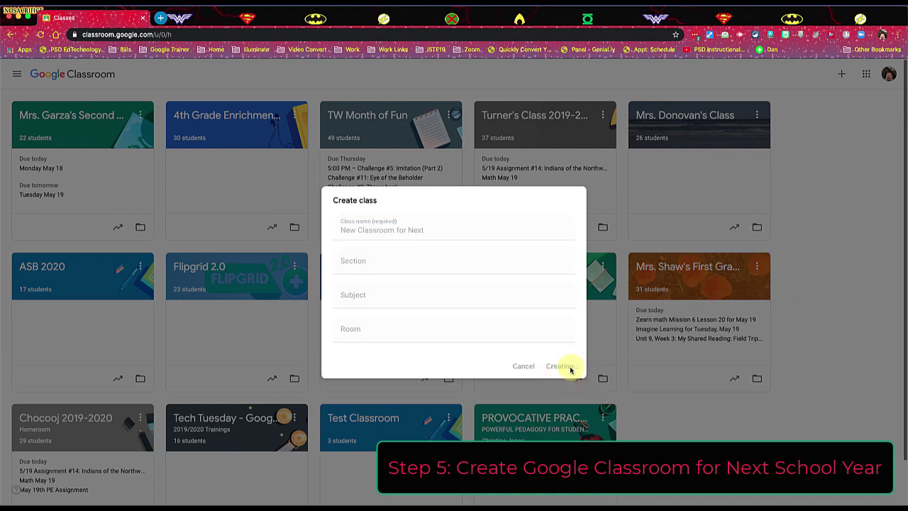